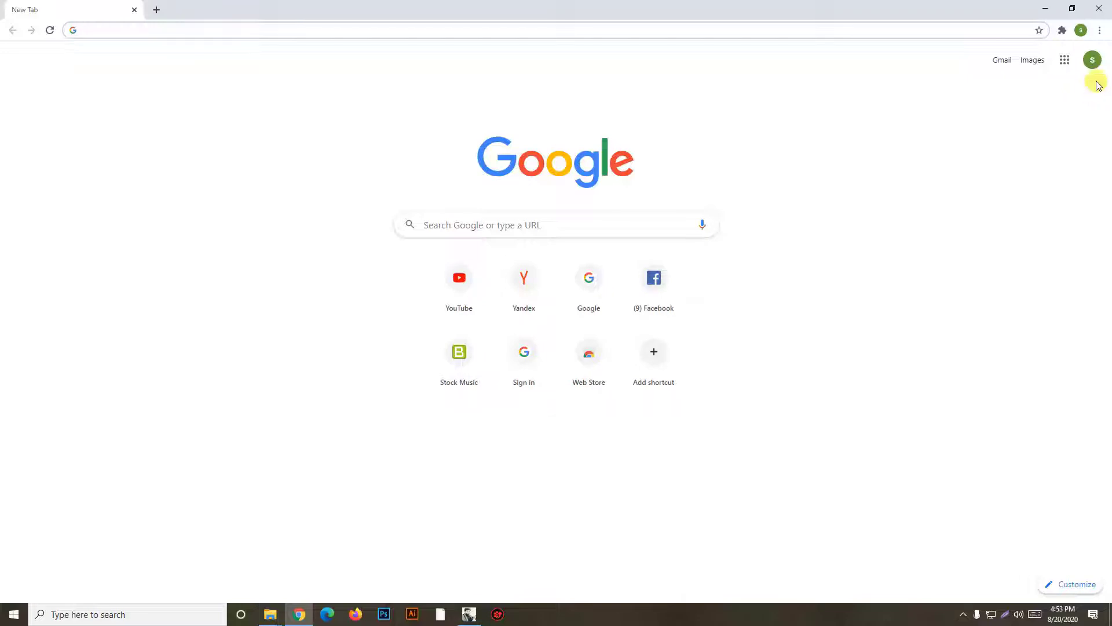
# Switch Chrome to the second signed-in Google account and open Google Drive from the apps grid
pyautogui.click(1092, 60)
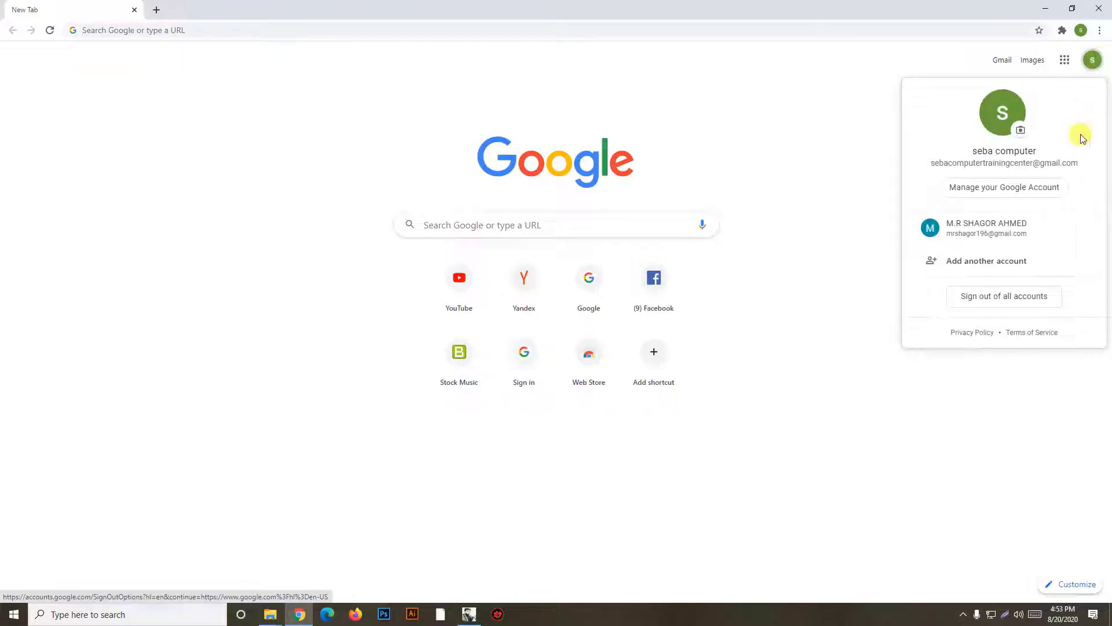
pyautogui.click(988, 228)
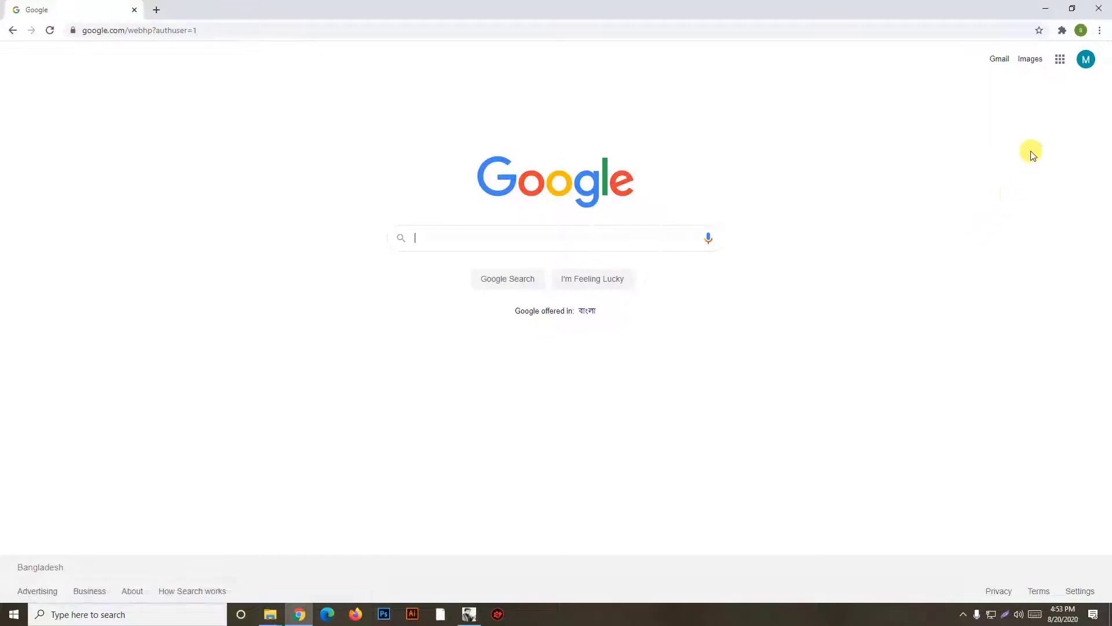
pyautogui.click(1060, 64)
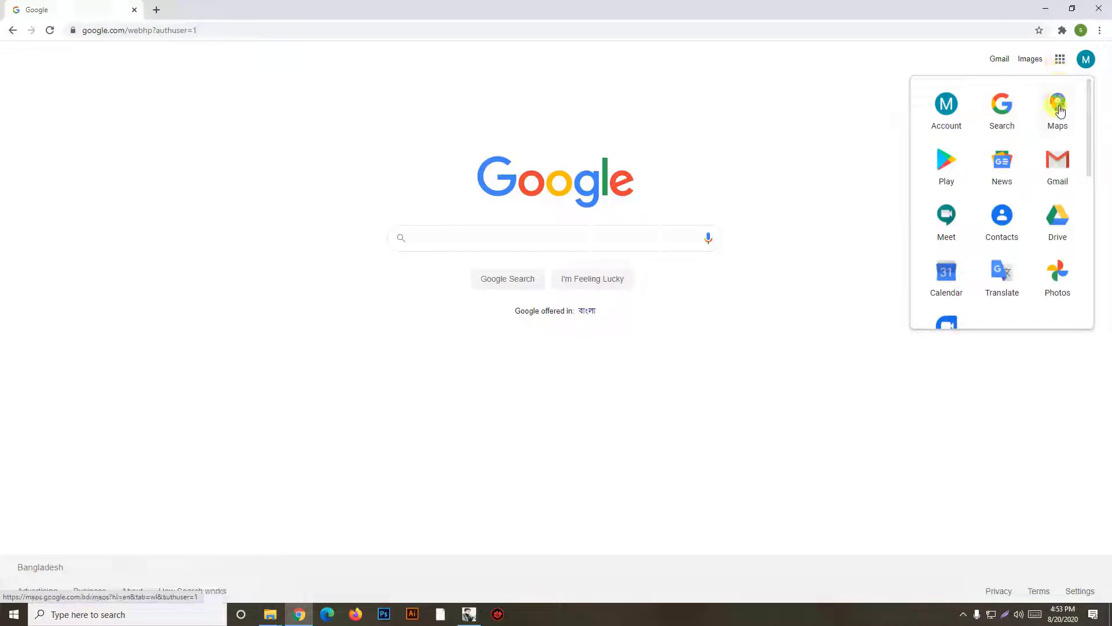
pyautogui.click(1058, 221)
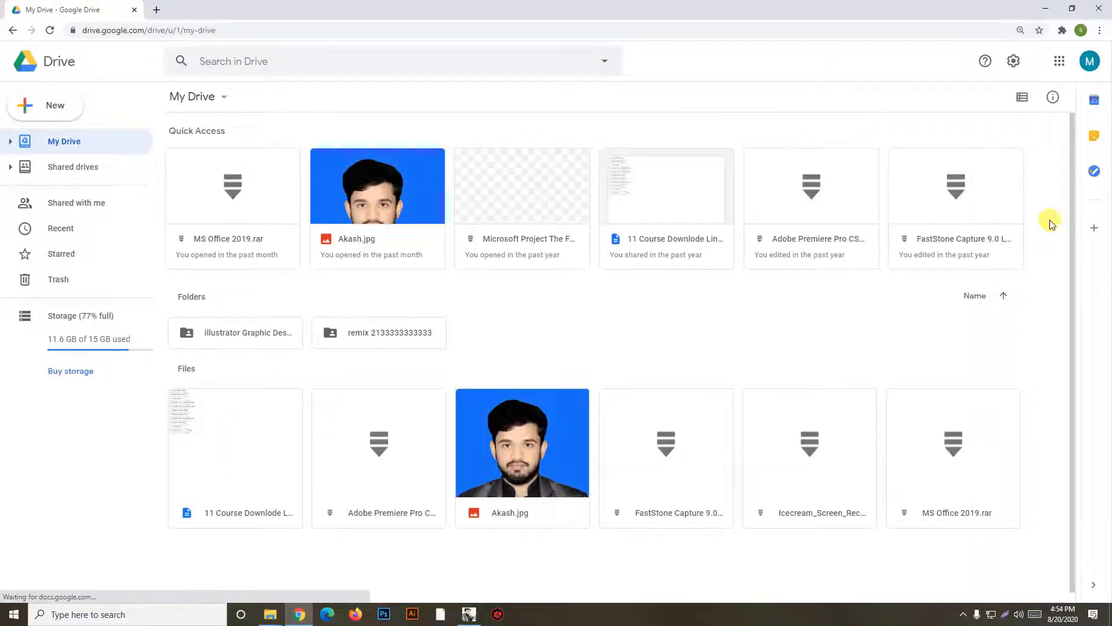
# Create a blank Google Docs document from Drive's New menu
pyautogui.click(48, 112)
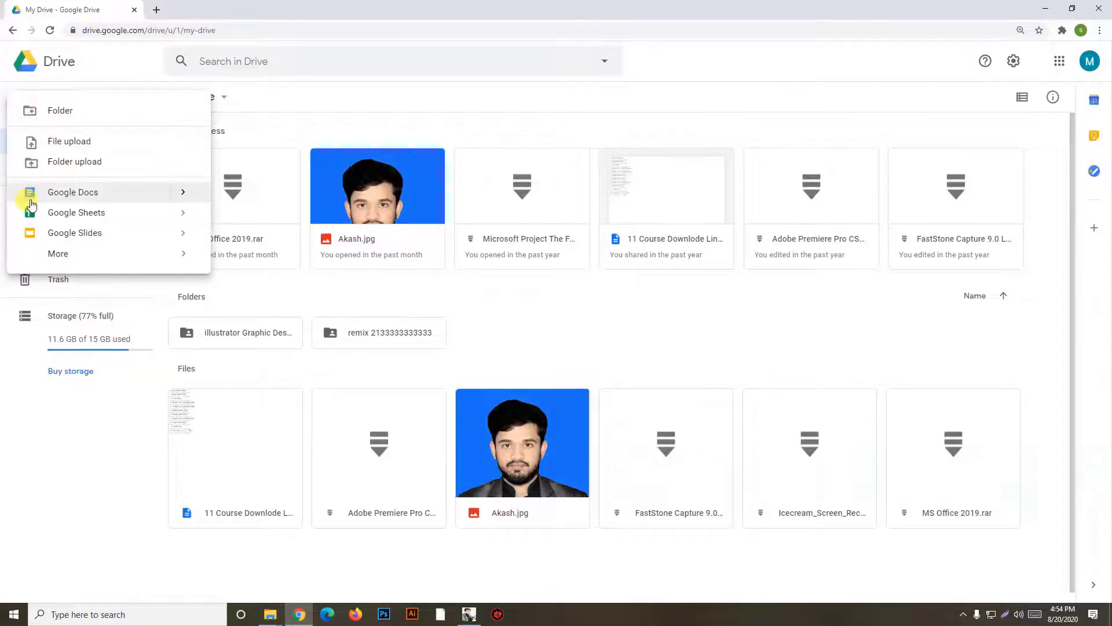
pyautogui.click(121, 199)
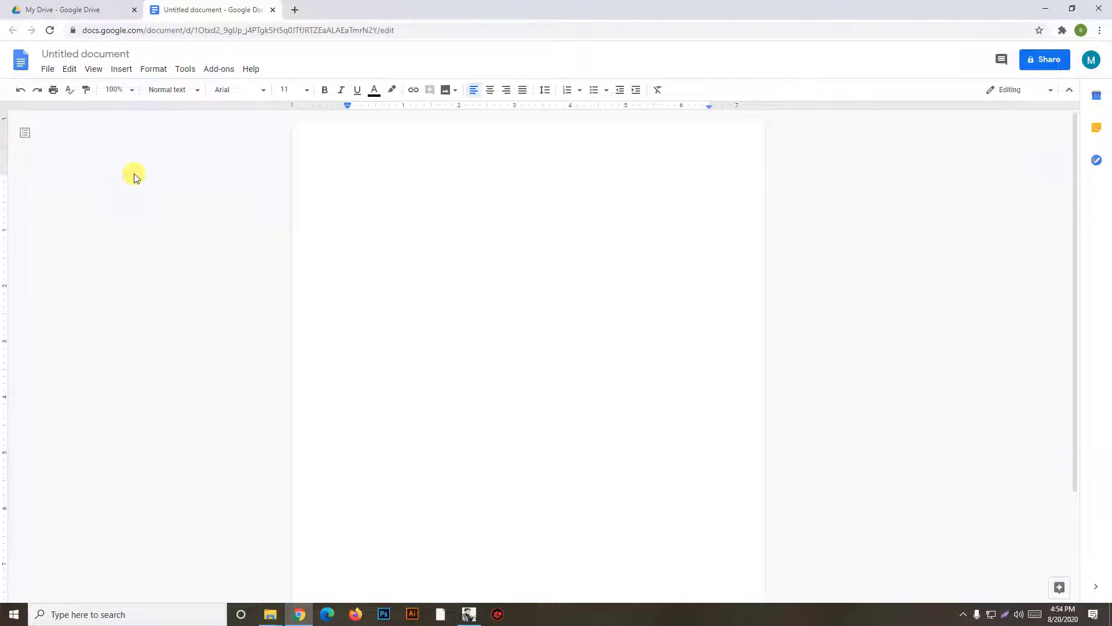
# Turn on voice typing, dictate a short English self-introduction line, and start a new line
pyautogui.click(186, 76)
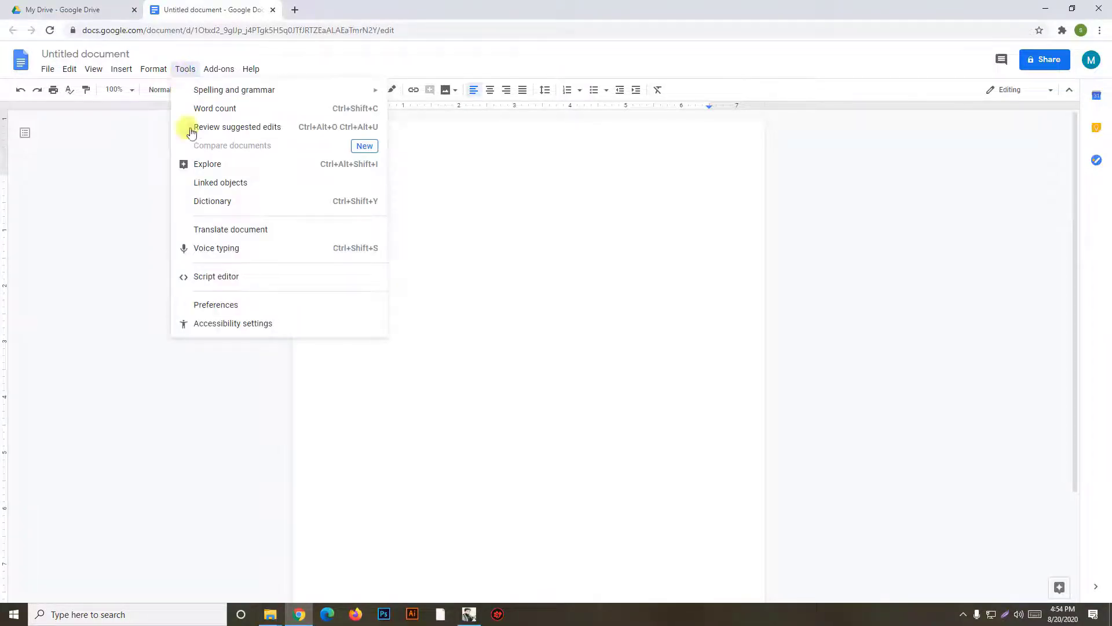
pyautogui.click(360, 252)
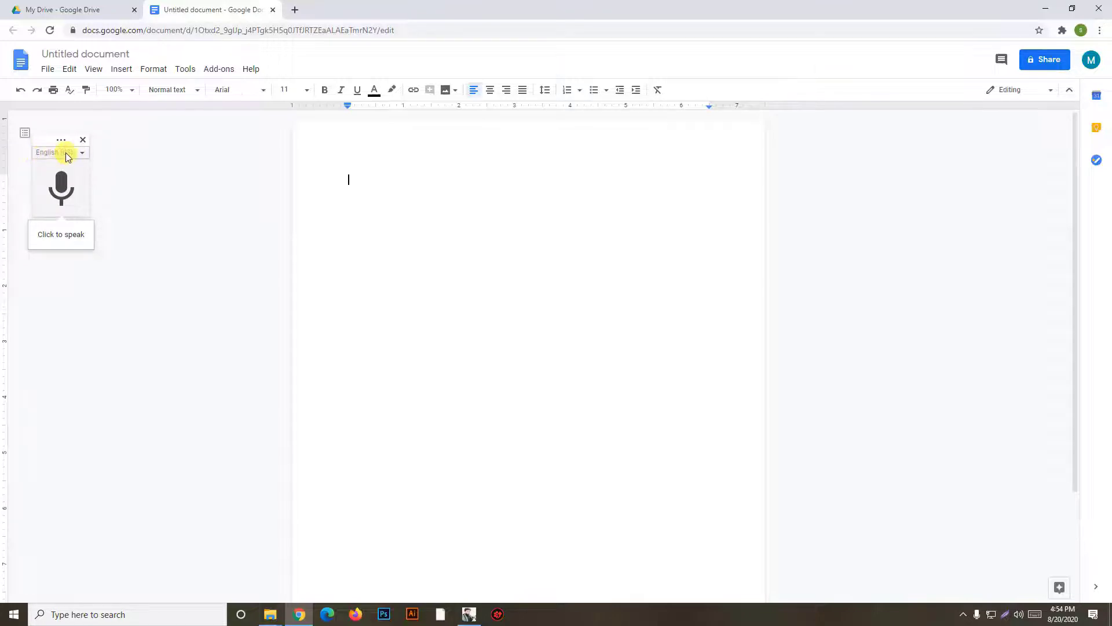
pyautogui.moveTo(61, 187)
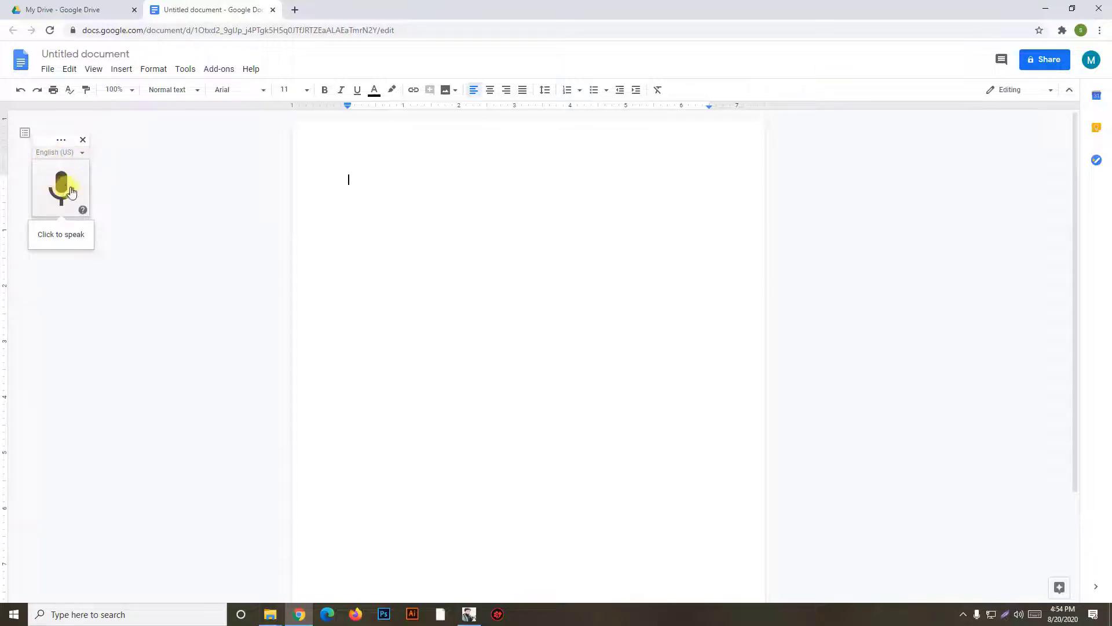
pyautogui.click(70, 190)
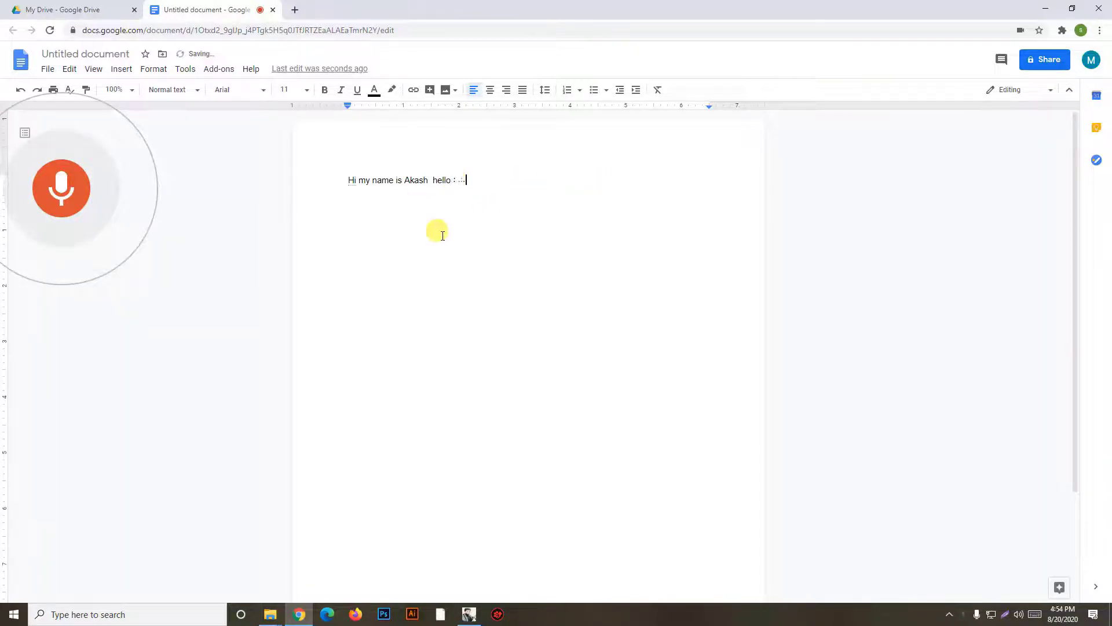
pyautogui.click(45, 200)
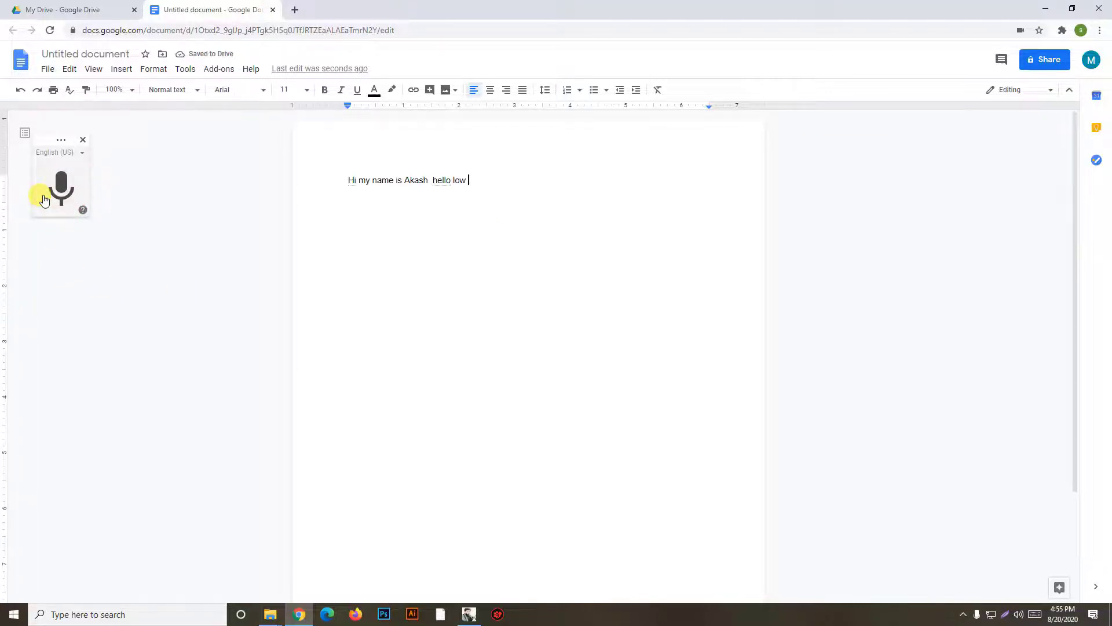
pyautogui.press('Return')
# Set the voice typing language to Bangla (Bangladesh)
pyautogui.click(80, 153)
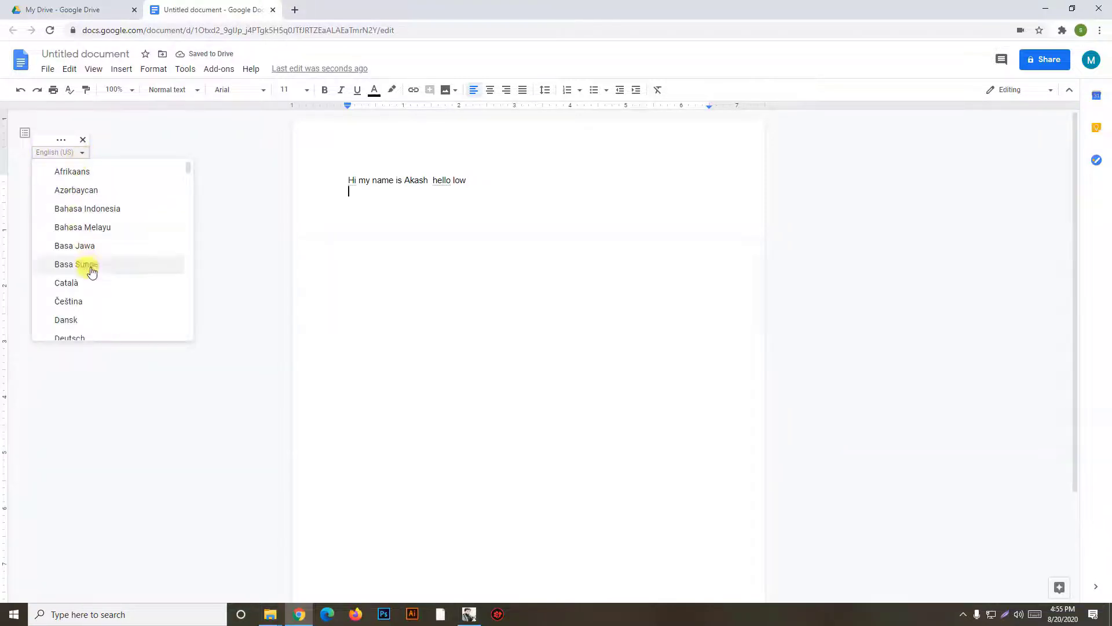
pyautogui.scroll(-2, 91, 273)
pyautogui.scroll(-2, 89, 277)
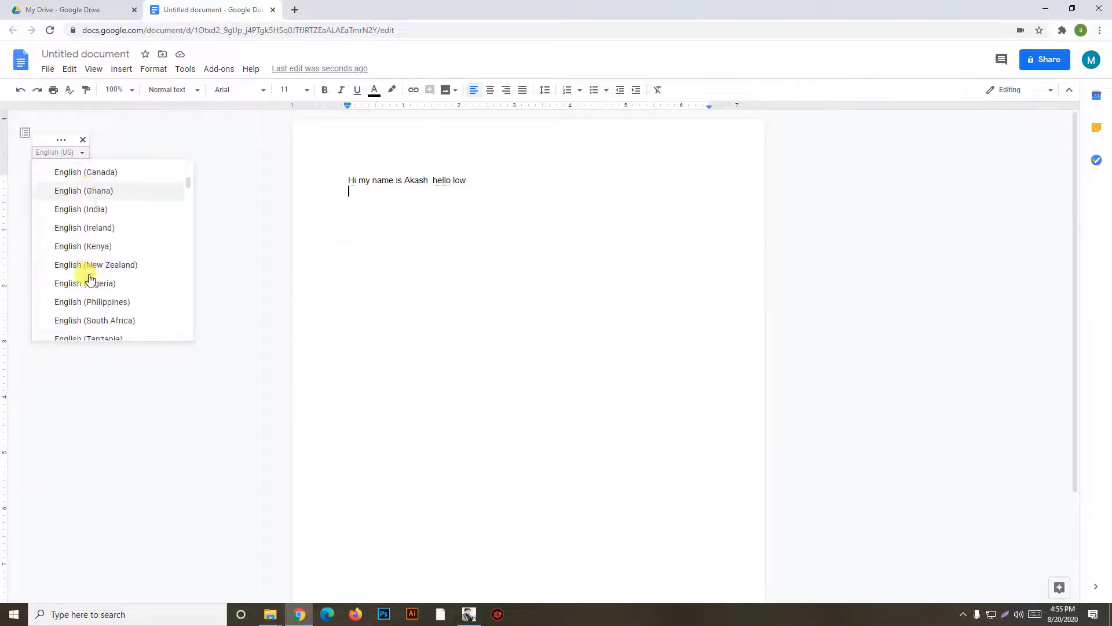
pyautogui.scroll(-2, 90, 279)
pyautogui.scroll(-3, 88, 274)
pyautogui.scroll(-2, 88, 276)
pyautogui.scroll(-2, 91, 284)
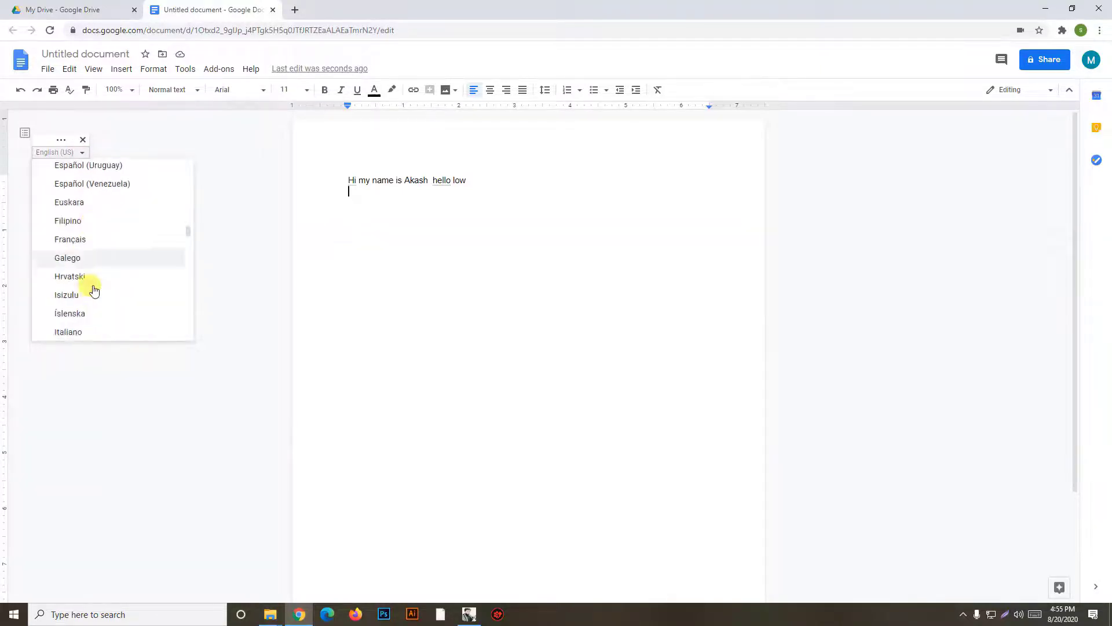
pyautogui.scroll(-3, 94, 290)
pyautogui.scroll(-3, 96, 287)
pyautogui.scroll(-3, 98, 285)
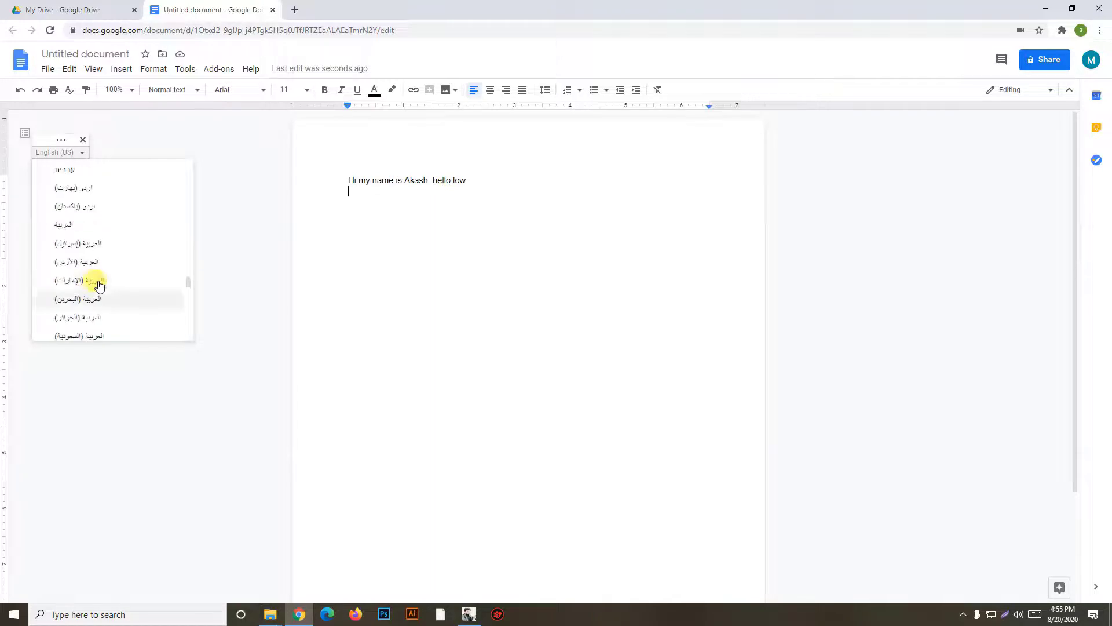
pyautogui.scroll(-3, 99, 283)
pyautogui.scroll(-3, 92, 289)
pyautogui.scroll(-2, 88, 291)
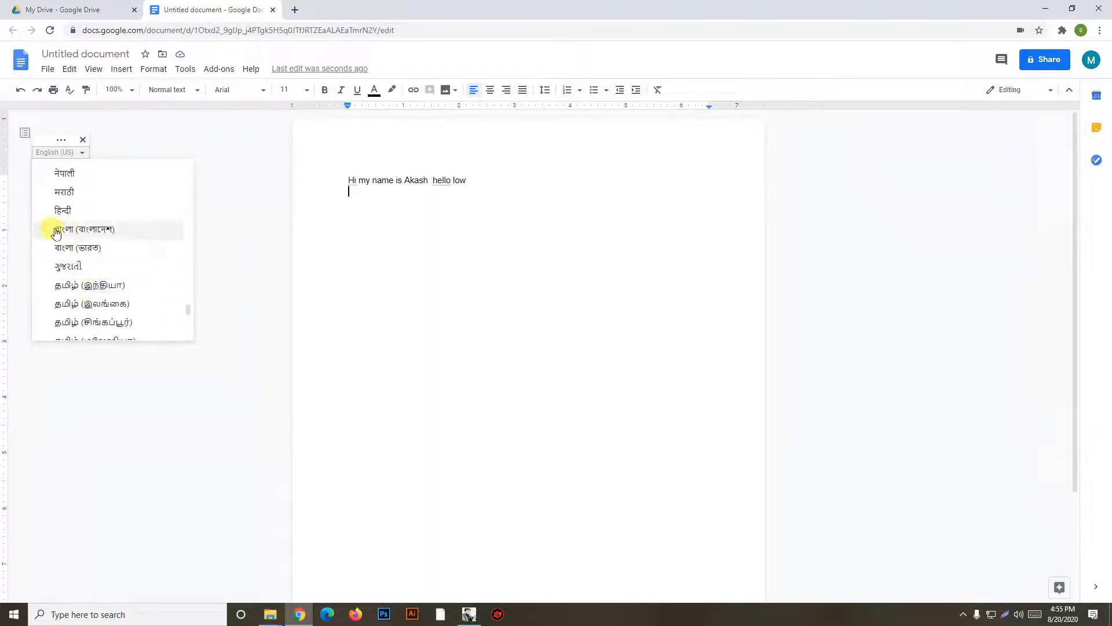
pyautogui.click(121, 236)
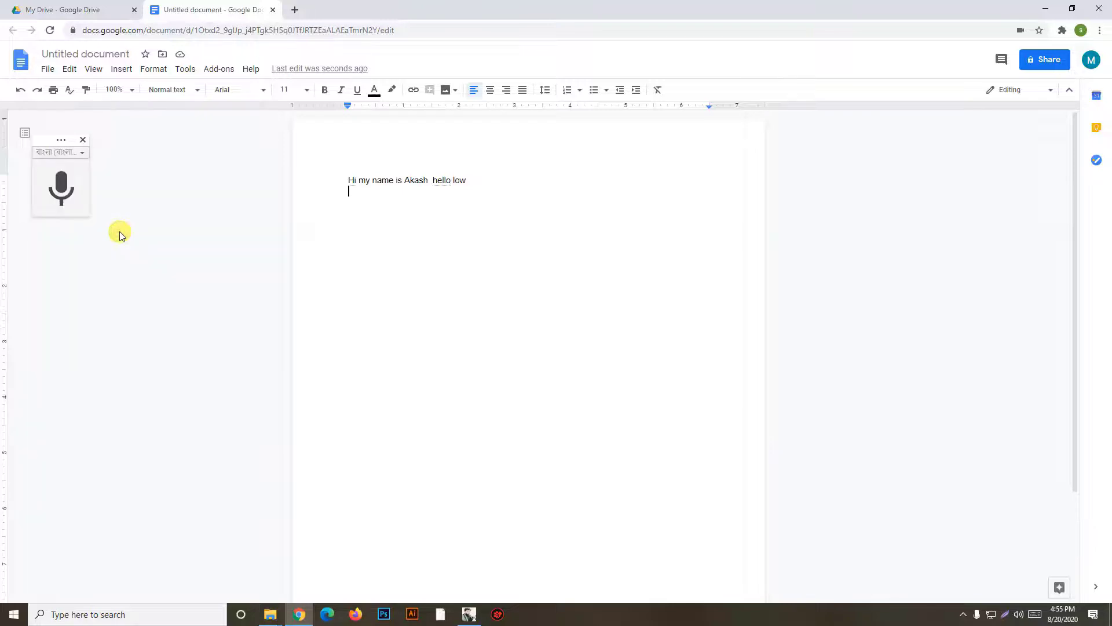
# Dictate a Bangla paragraph below the English line and select it
pyautogui.click(56, 187)
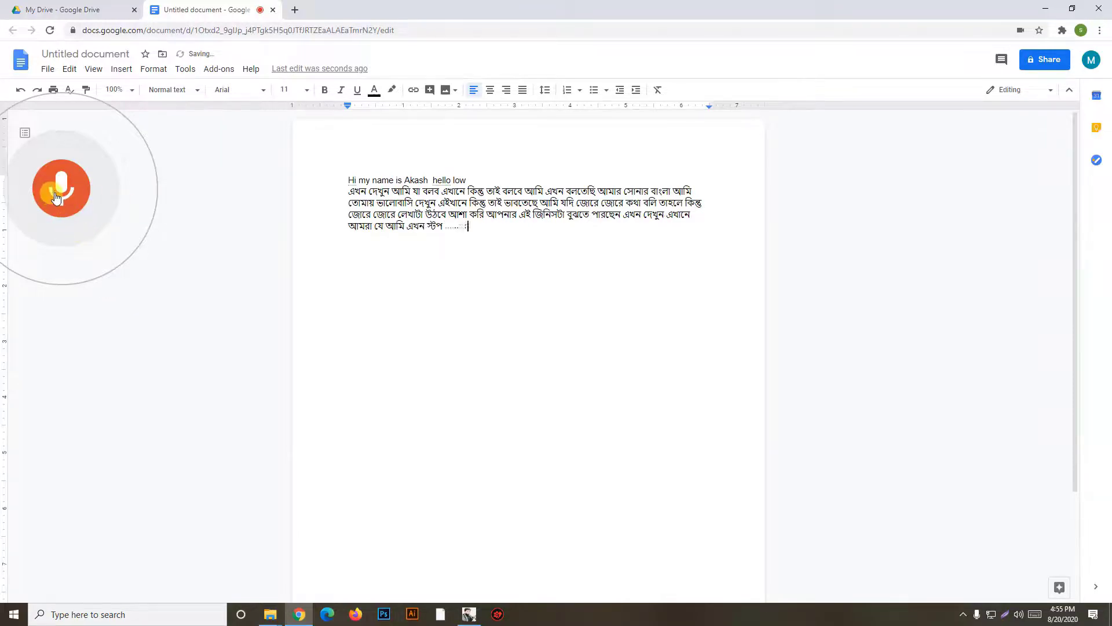
pyautogui.click(74, 211)
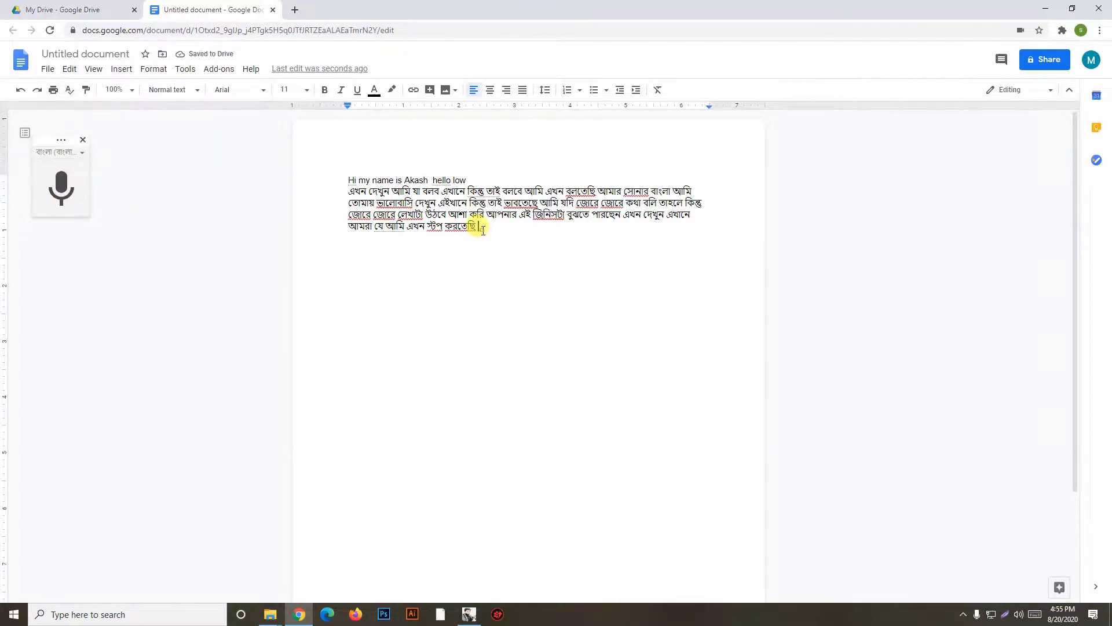
pyautogui.moveTo(477, 227); pyautogui.dragTo(350, 195)
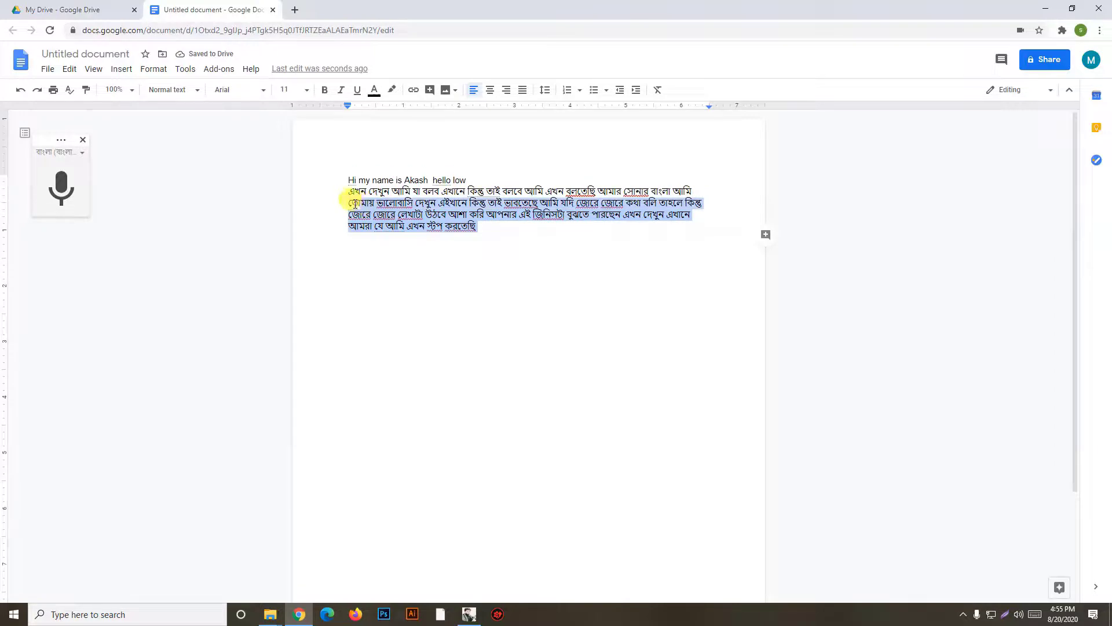
# Copy the selected Bangla paragraph and launch Microsoft Word via a 'word' taskbar search
pyautogui.rightClick(353, 196)
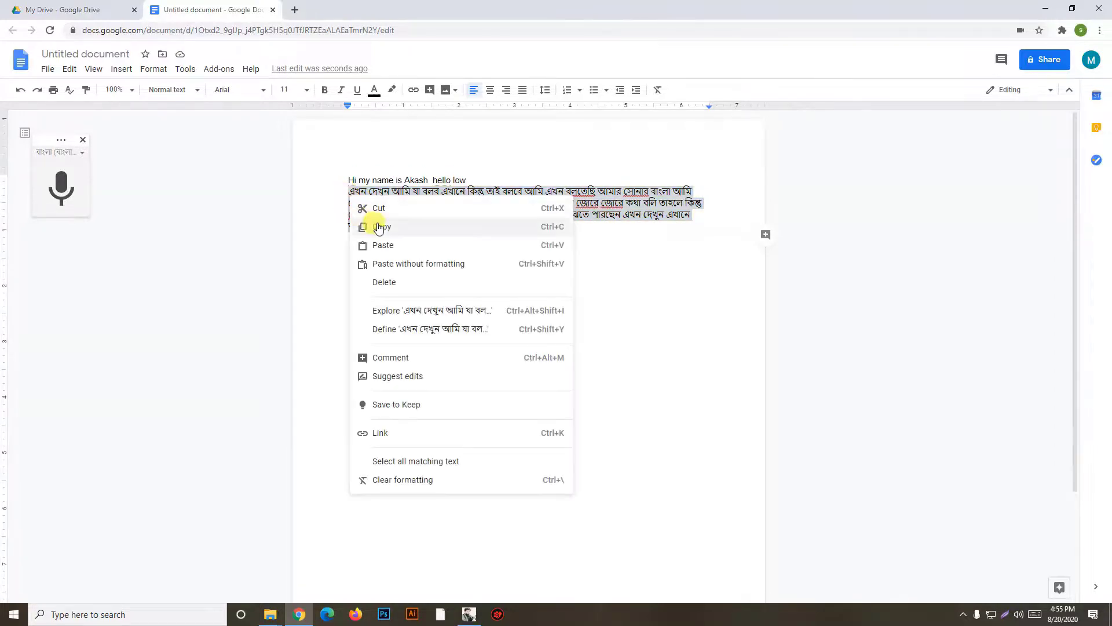
pyautogui.click(382, 226)
pyautogui.click(108, 622)
pyautogui.write('w')
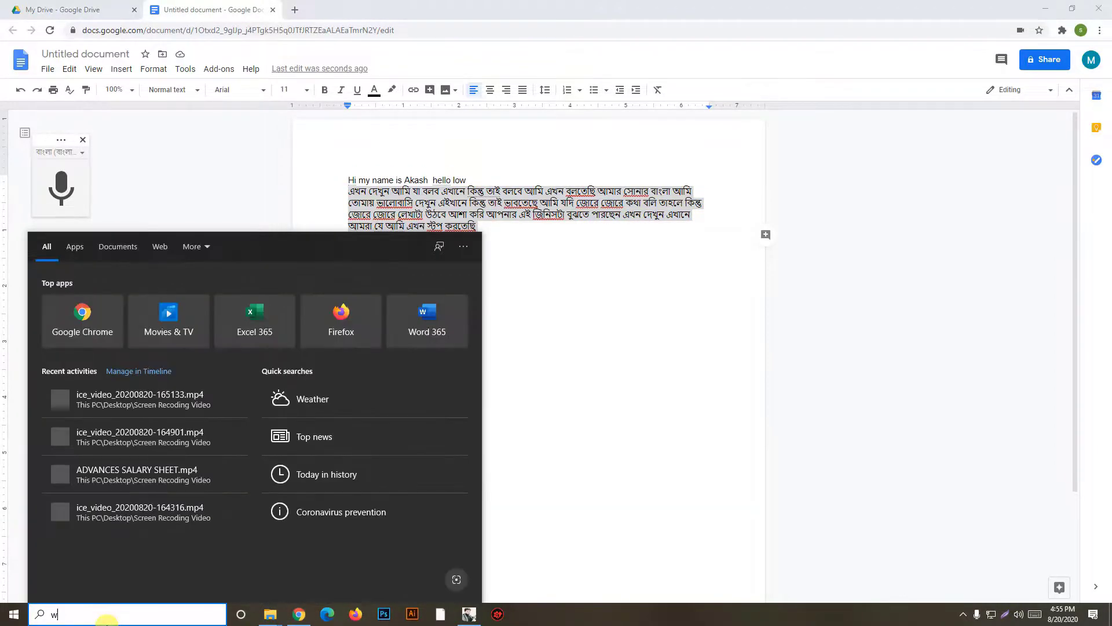
pyautogui.write('ord')
pyautogui.press('Return')
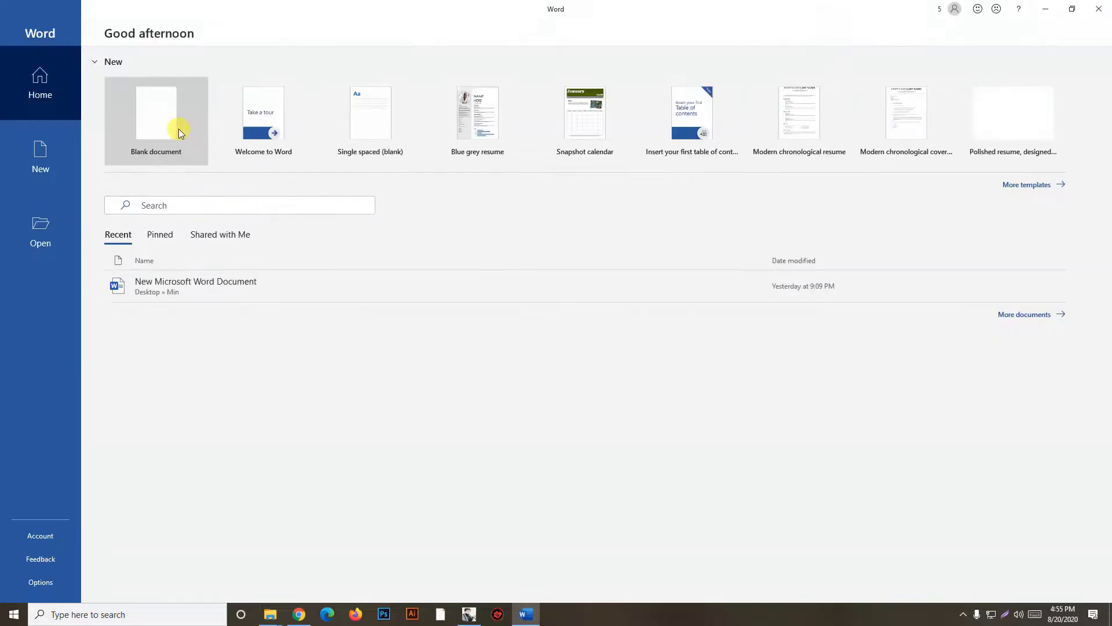
# Paste the Bangla paragraph into a new blank Word document and select it
pyautogui.click(157, 119)
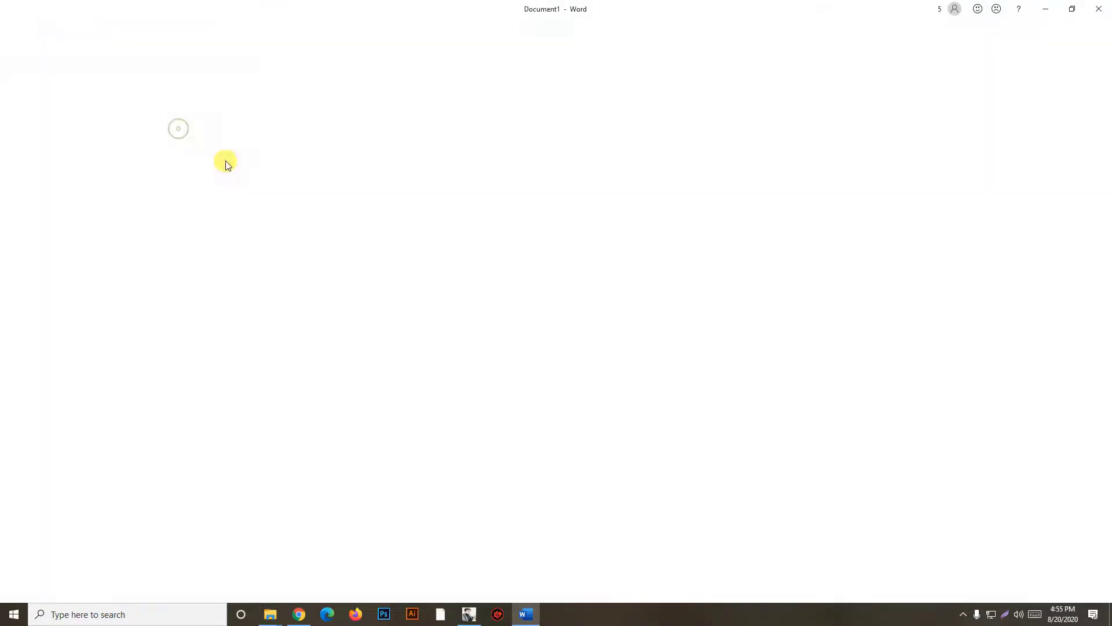
pyautogui.hotkey('ctrl', 'v')
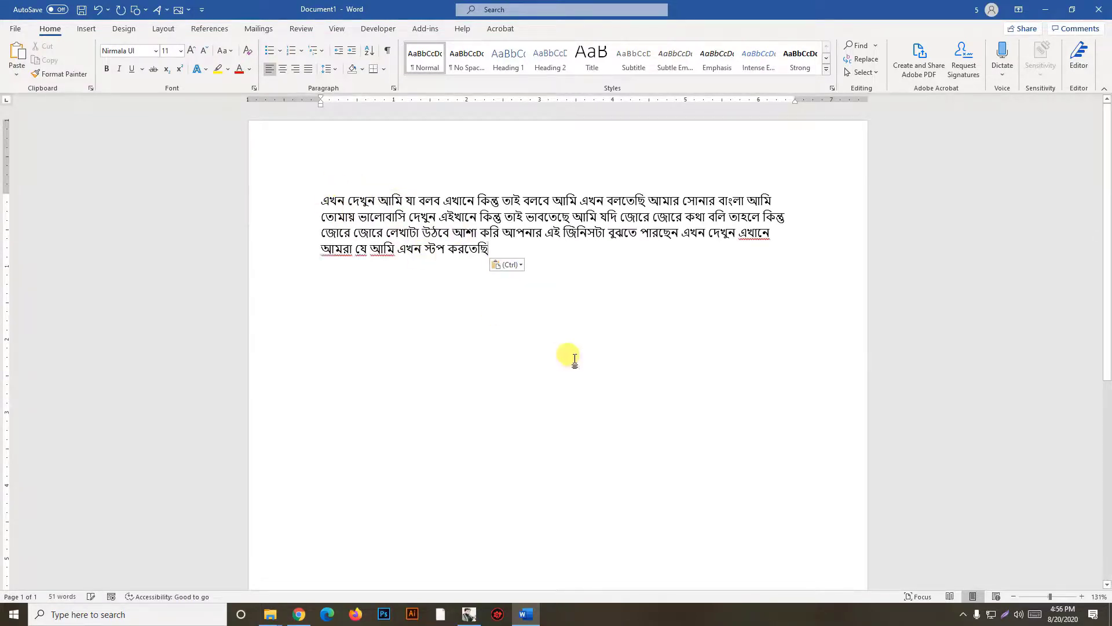
pyautogui.keyDown('ctrl'); pyautogui.scroll(3, 733, 347); pyautogui.keyUp('ctrl')
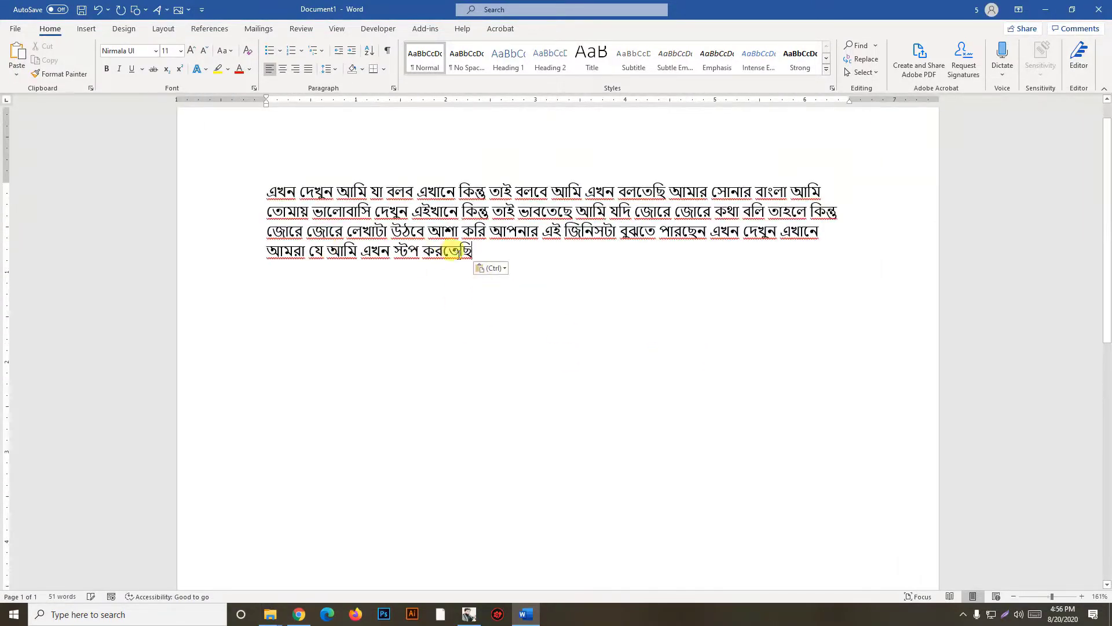
pyautogui.moveTo(473, 252); pyautogui.dragTo(267, 191)
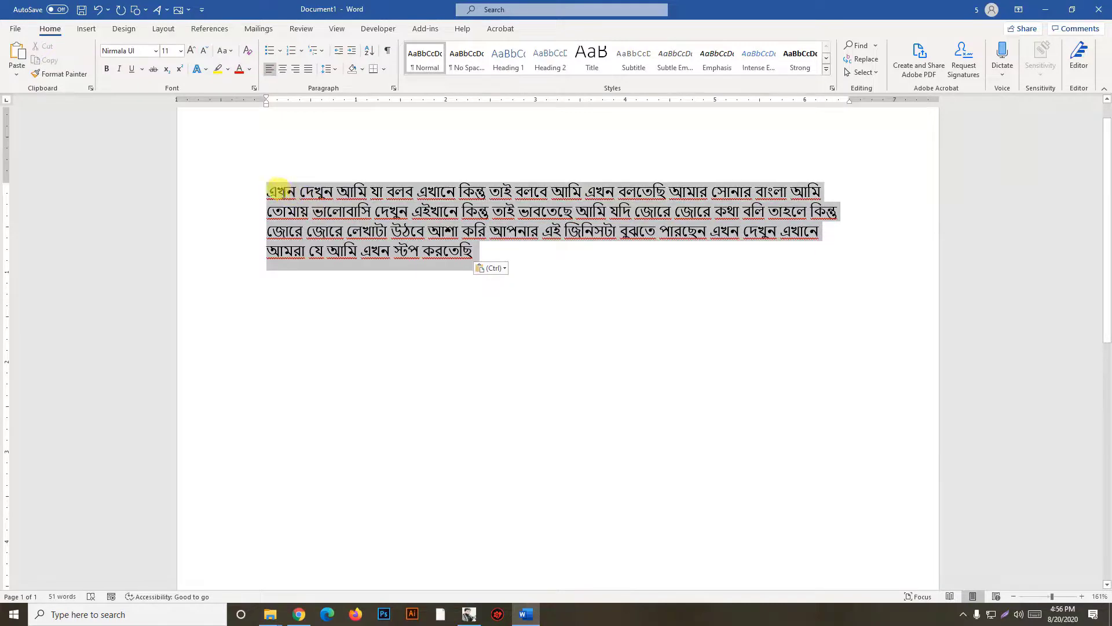
pyautogui.click(157, 52)
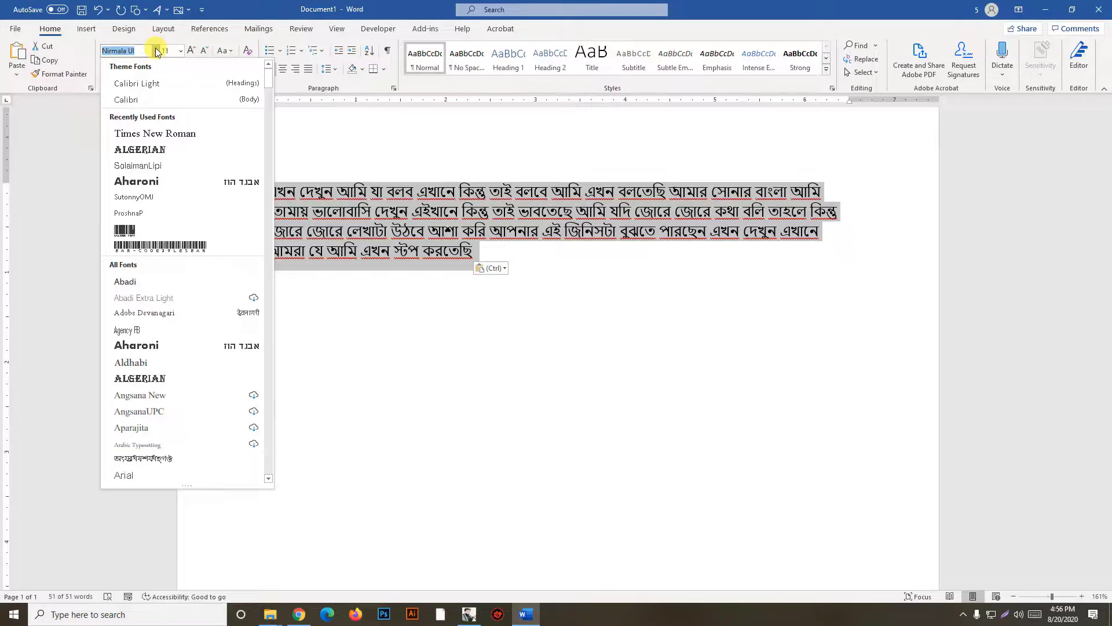
# Try the SolaimanLipi font on the paragraph, then undo it and restore the pasted text
pyautogui.click(151, 167)
pyautogui.scroll(2, 768, 297)
pyautogui.scroll(7, 766, 298)
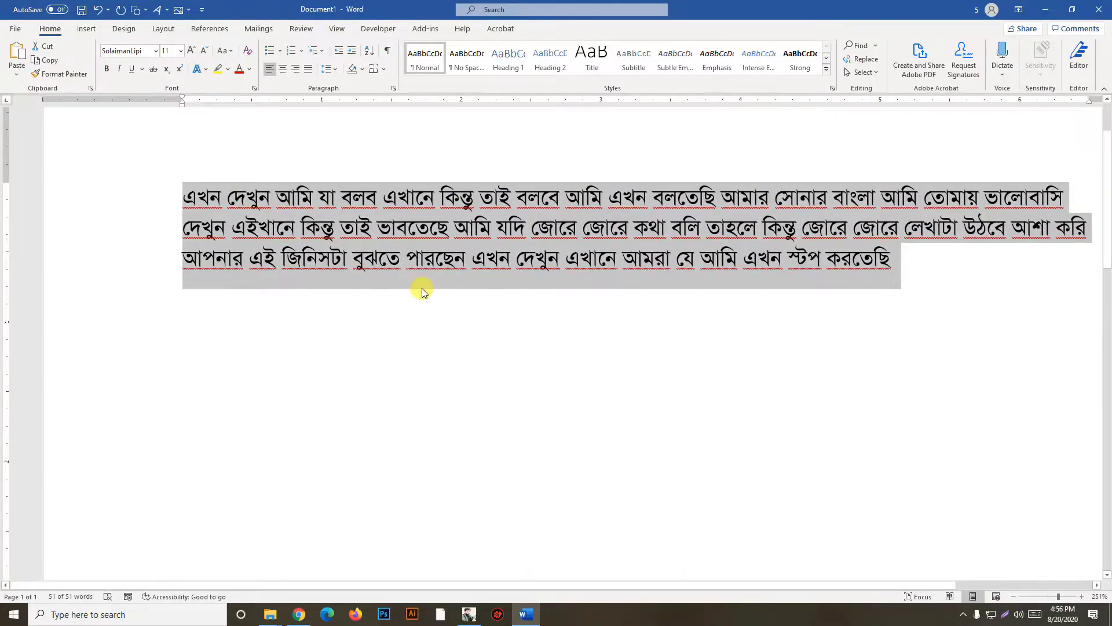
pyautogui.hotkey('ctrl', 'z')
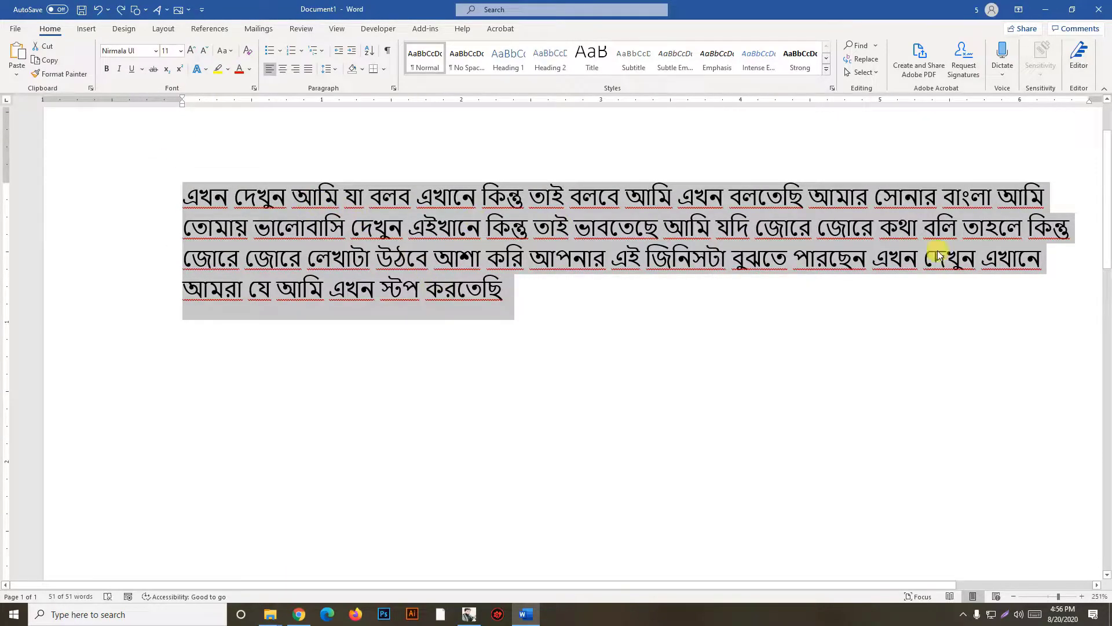
pyautogui.hotkey('ctrl', 'z')
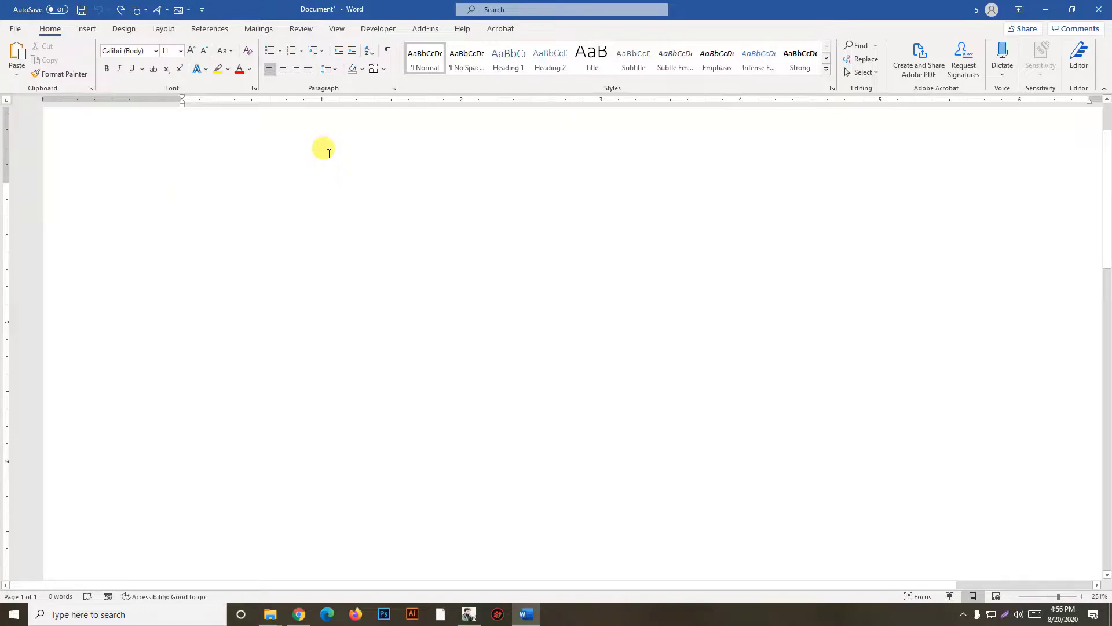
pyautogui.hotkey('ctrl', 'v')
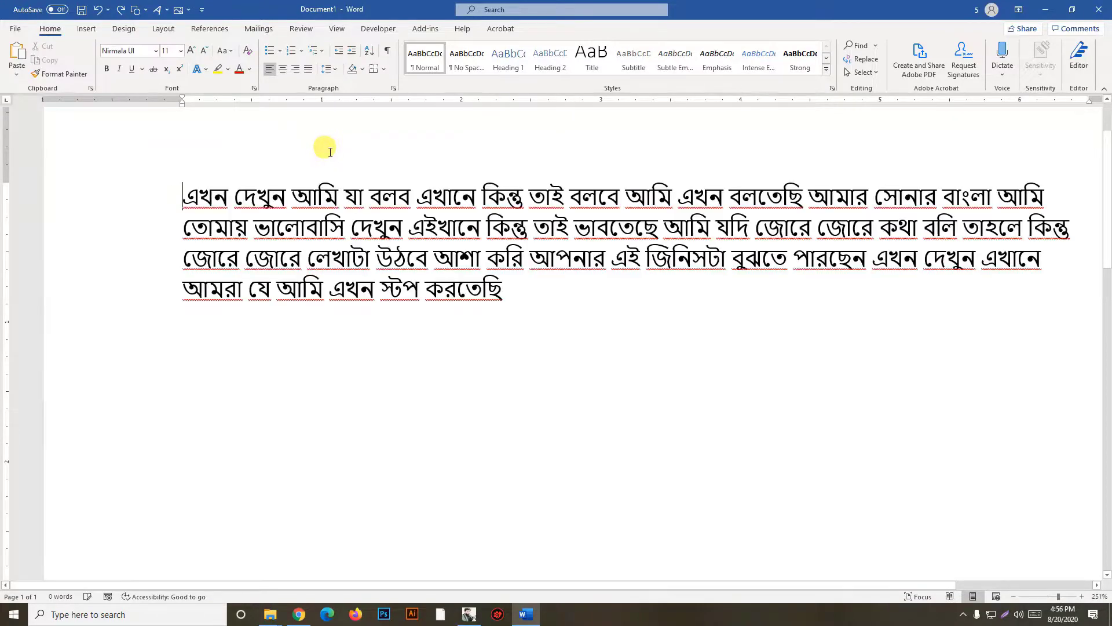
# Select all the Bangla text and apply the SutonnyOMJ font
pyautogui.hotkey('ctrl', 'a')
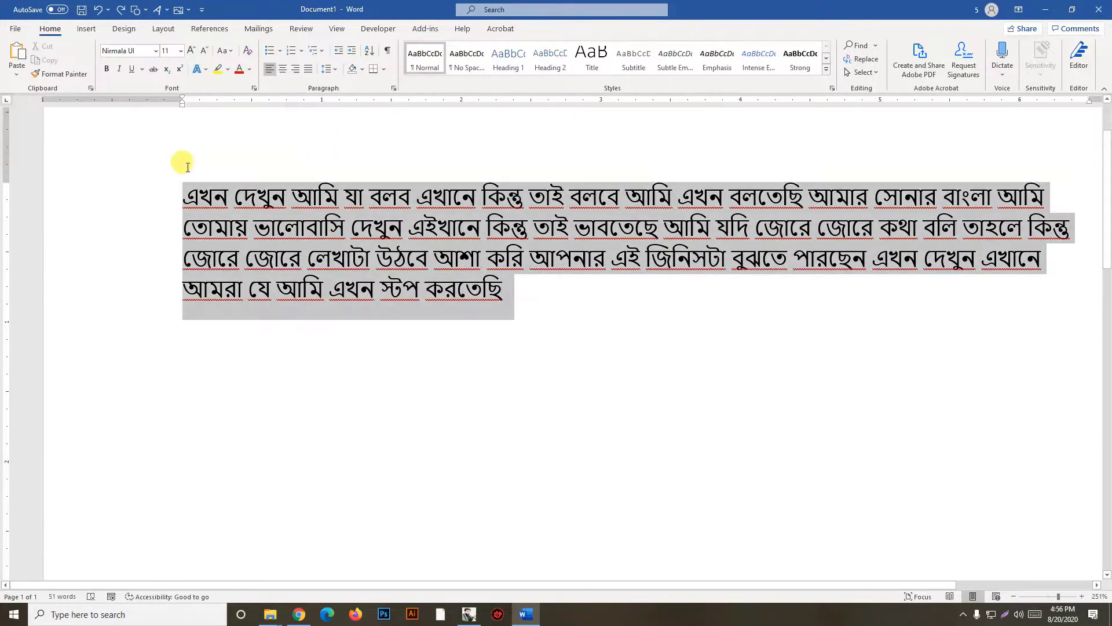
pyautogui.click(156, 53)
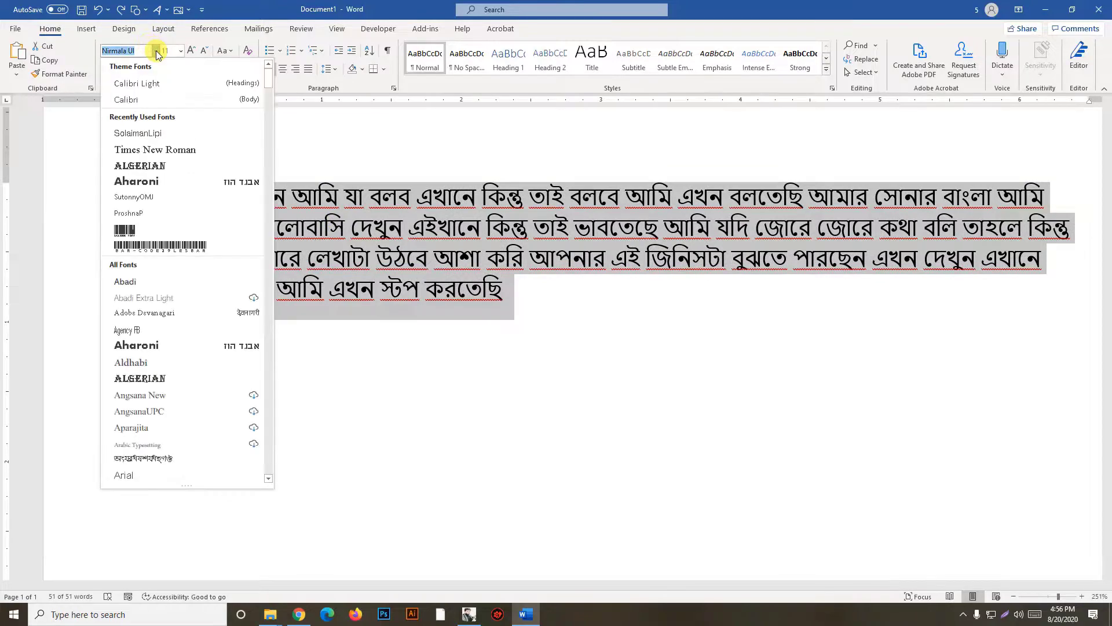
pyautogui.press('Down')
pyautogui.press('Down')
pyautogui.press('Down')
pyautogui.press('Down')
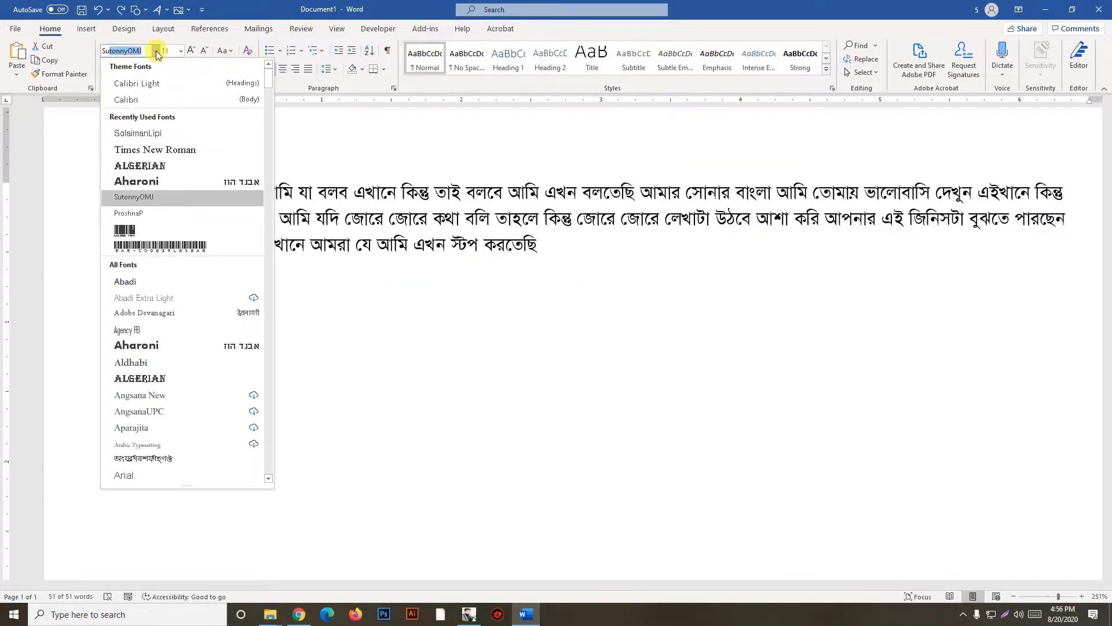
pyautogui.press('Return')
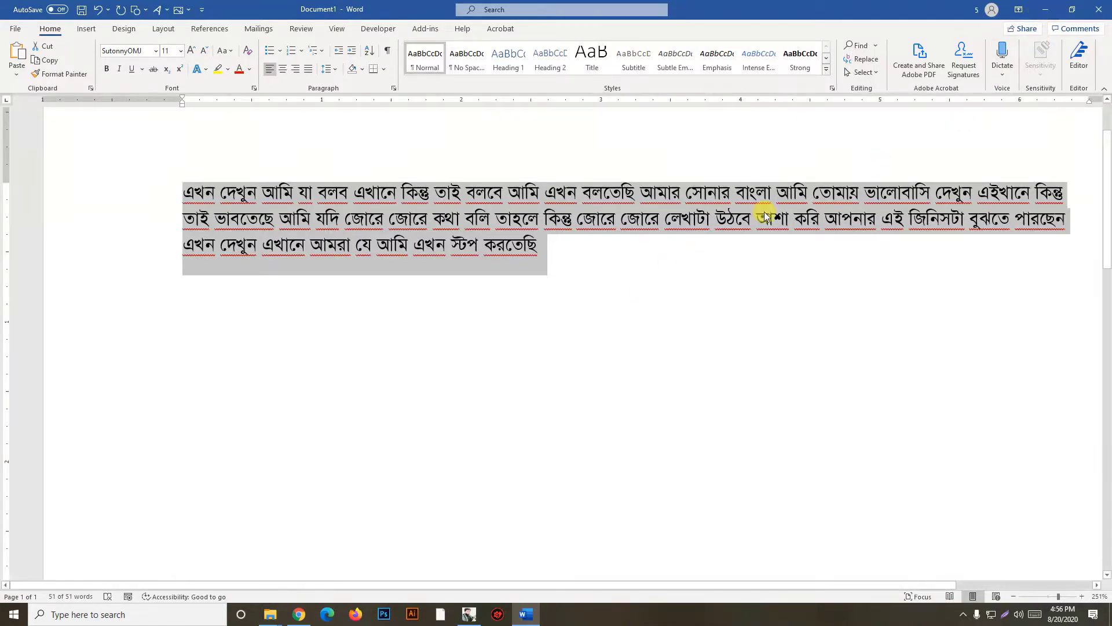
pyautogui.click(573, 257)
# Add an empty line after the paragraph and minimize Word to return to Google Docs
pyautogui.press('Return')
pyautogui.press('Return')
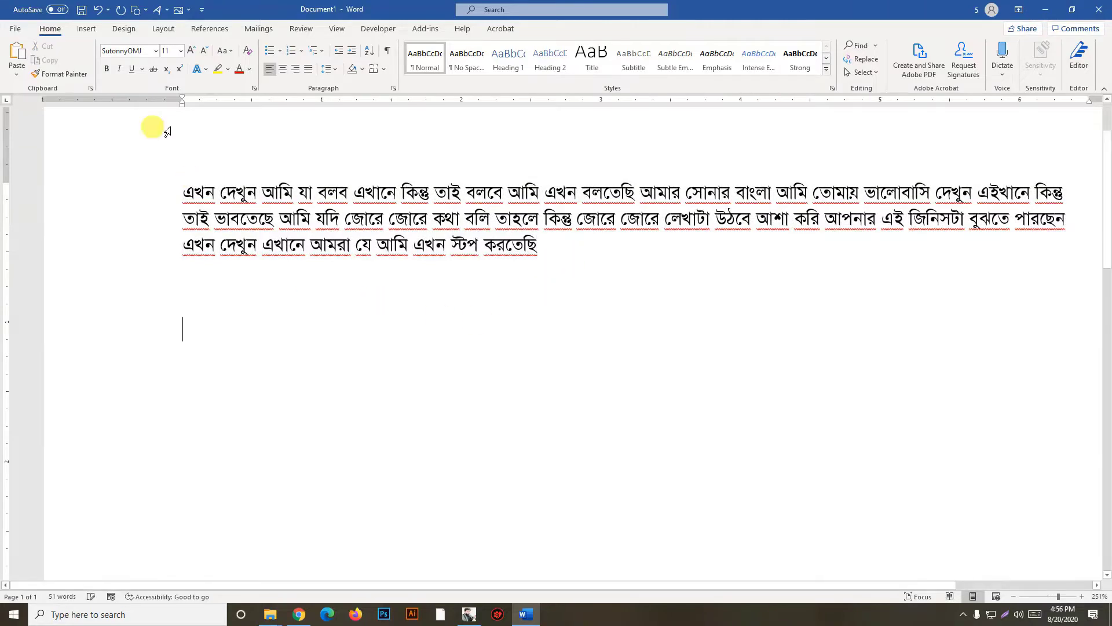
pyautogui.click(1040, 13)
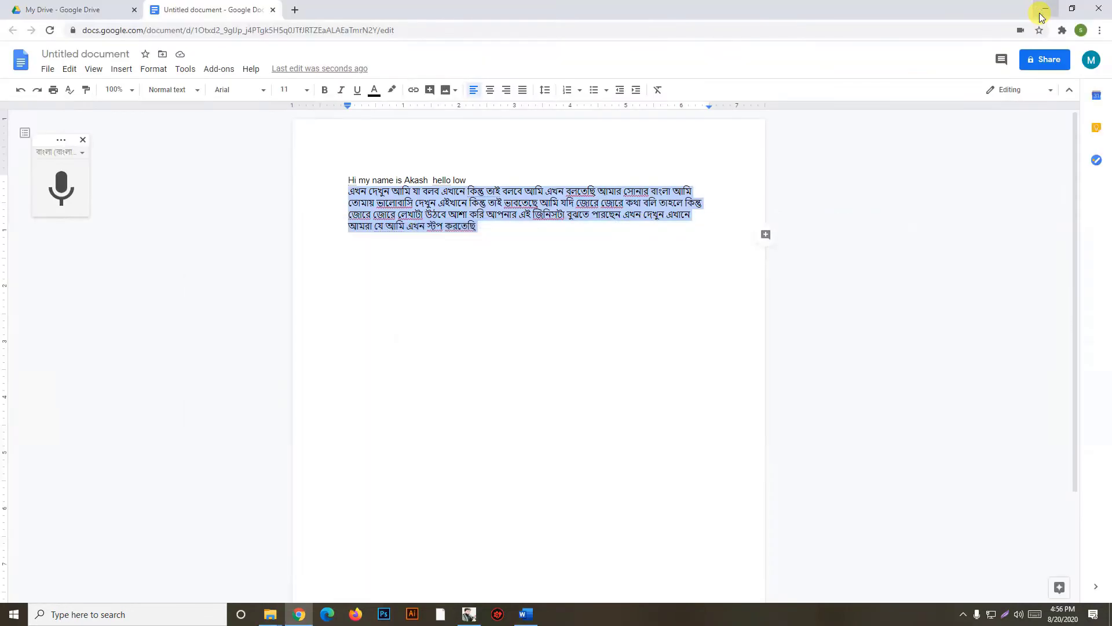